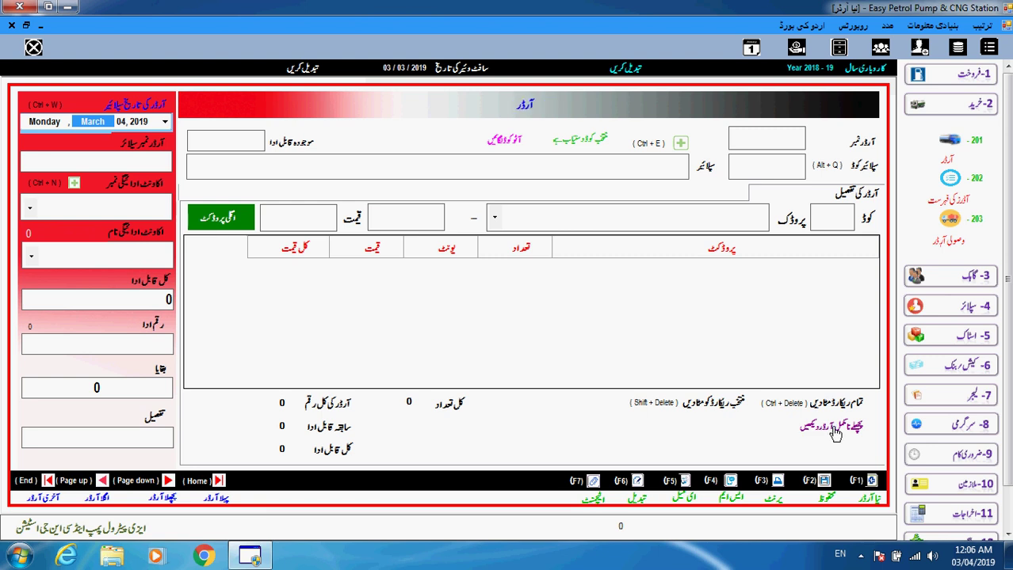
# Check the list of incomplete orders, close it, and start a new purchase order for supplier code 1.
pyautogui.click(835, 431)
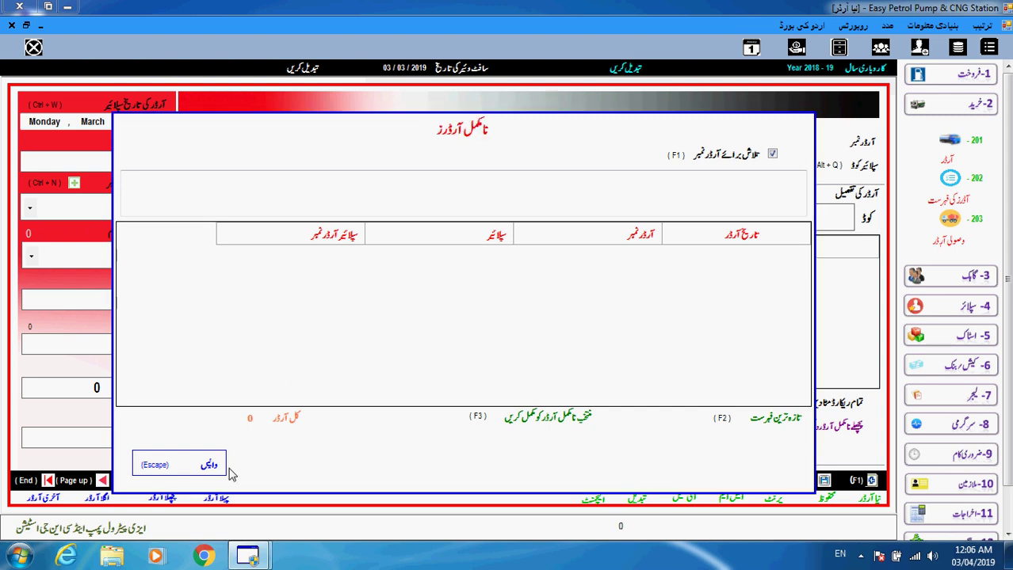
pyautogui.click(202, 465)
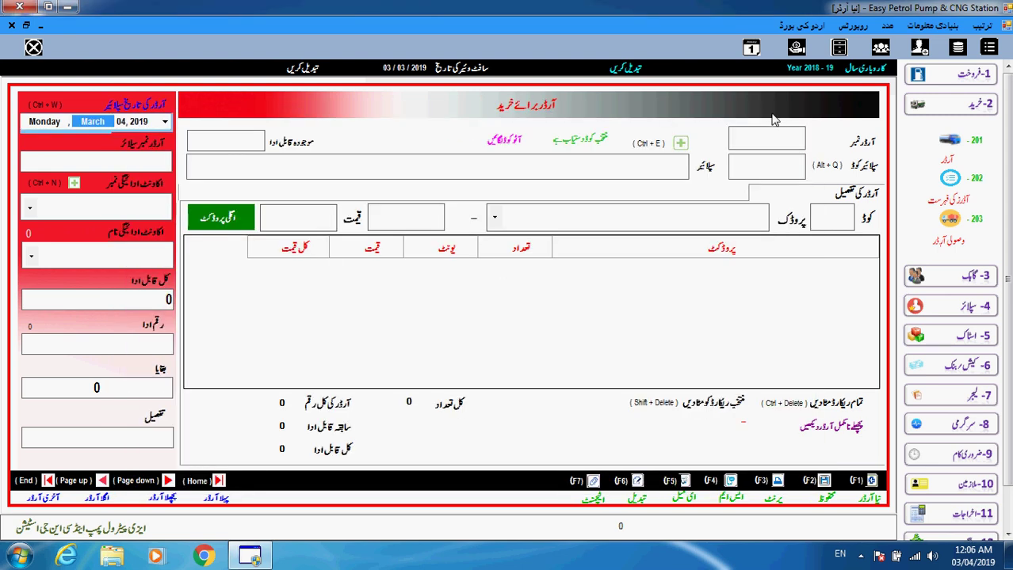
pyautogui.click(870, 482)
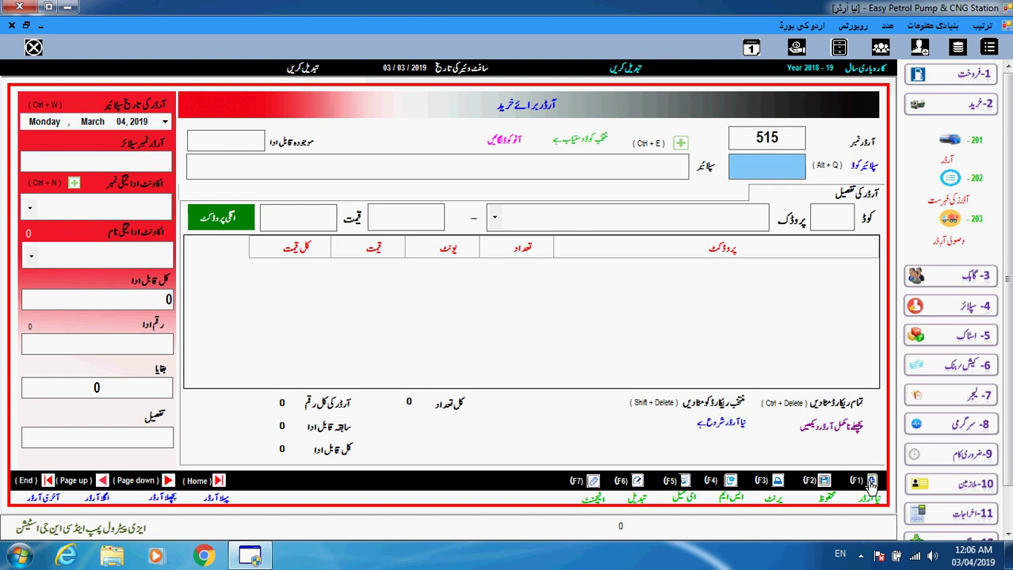
pyautogui.write('1')
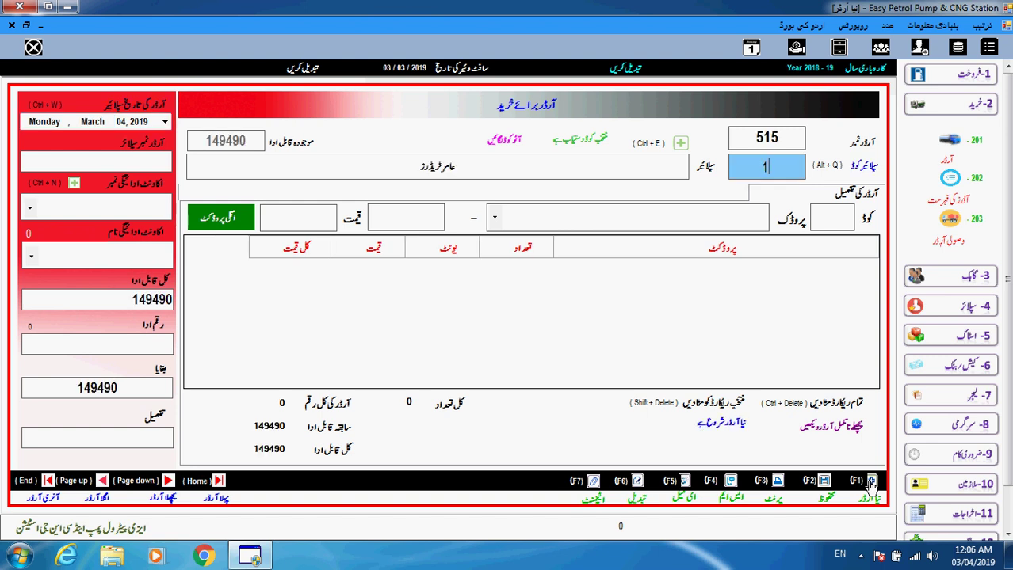
pyautogui.press('Return')
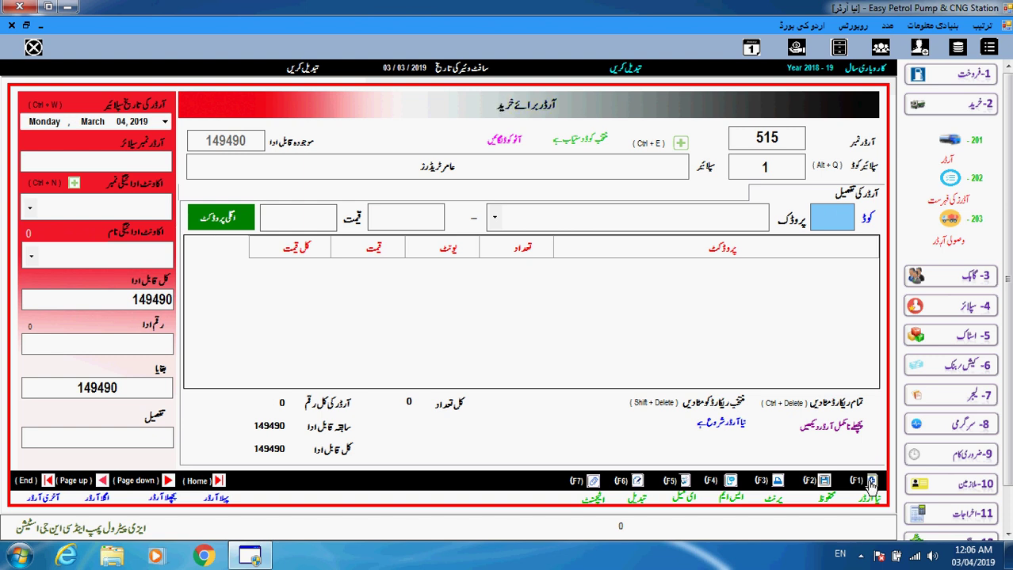
# Add product code 4 to the order with a quantity of 500 litres at a price of 78.23.
pyautogui.write('4')
pyautogui.press('Return')
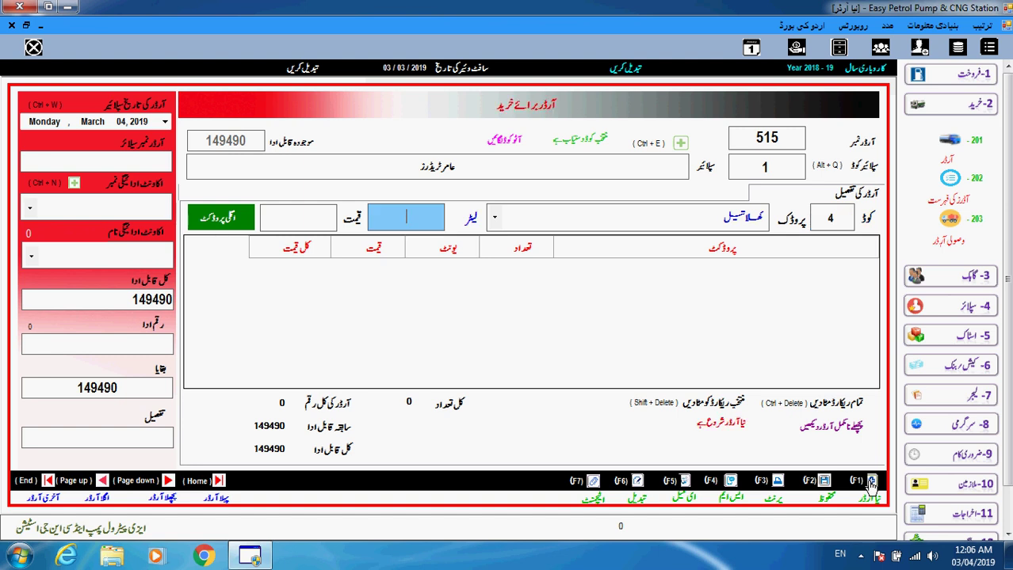
pyautogui.write('500')
pyautogui.press('Return')
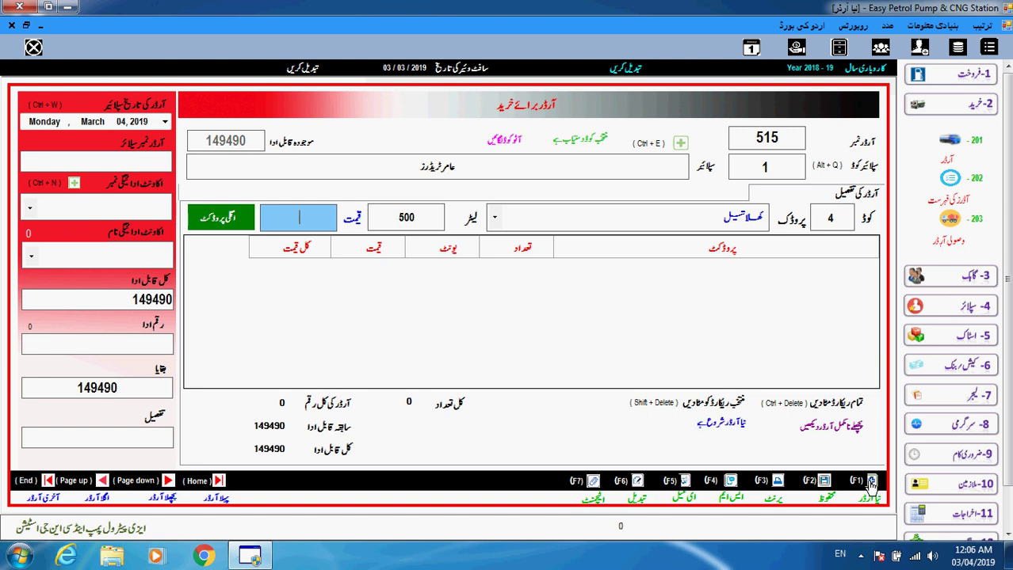
pyautogui.write('78.23')
pyautogui.press('Return')
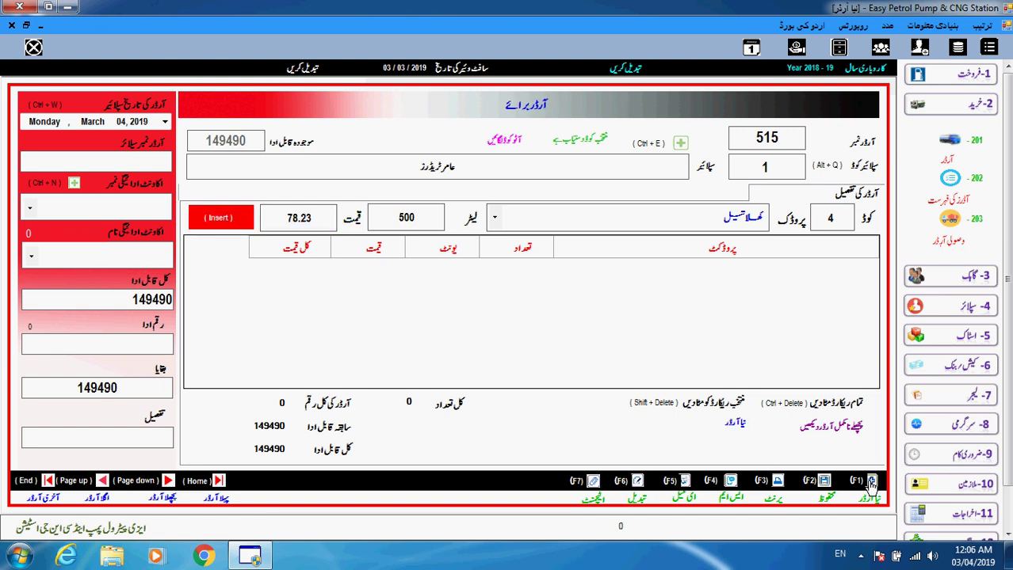
pyautogui.press('Return')
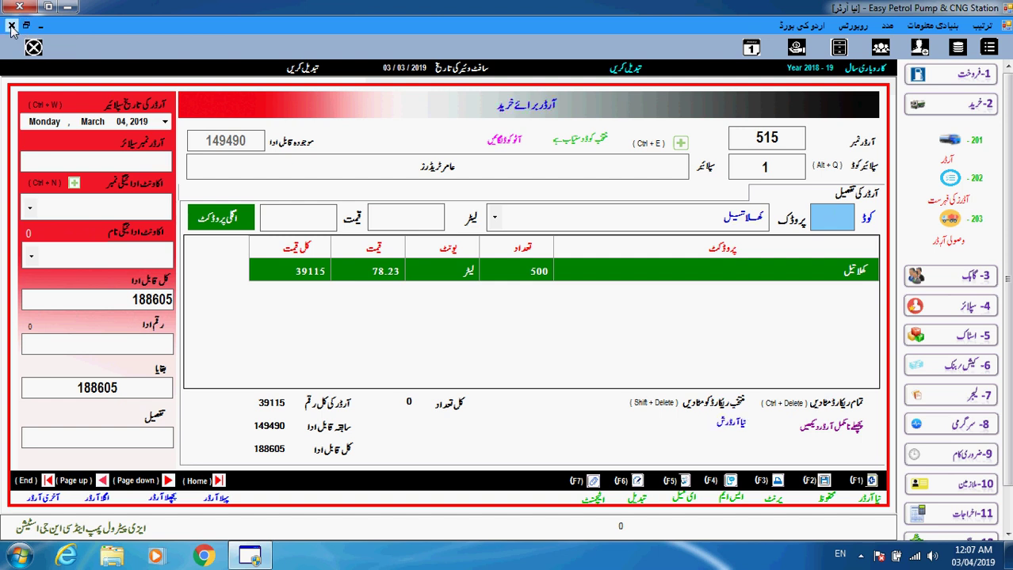
# Close the order form without saving and reopen the order page by its page number, 201.
pyautogui.click(12, 26)
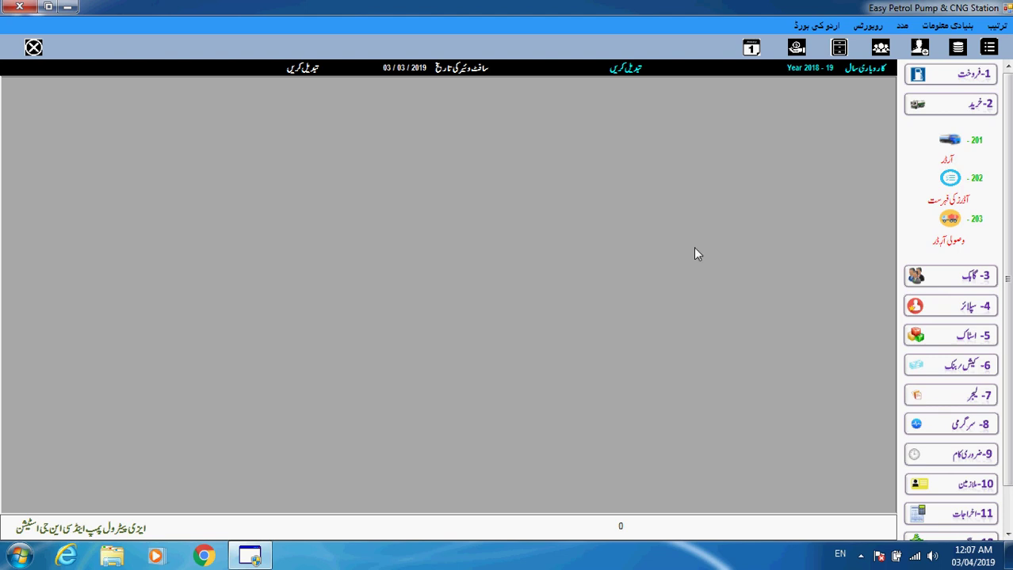
pyautogui.hotkey('alt', 'w')
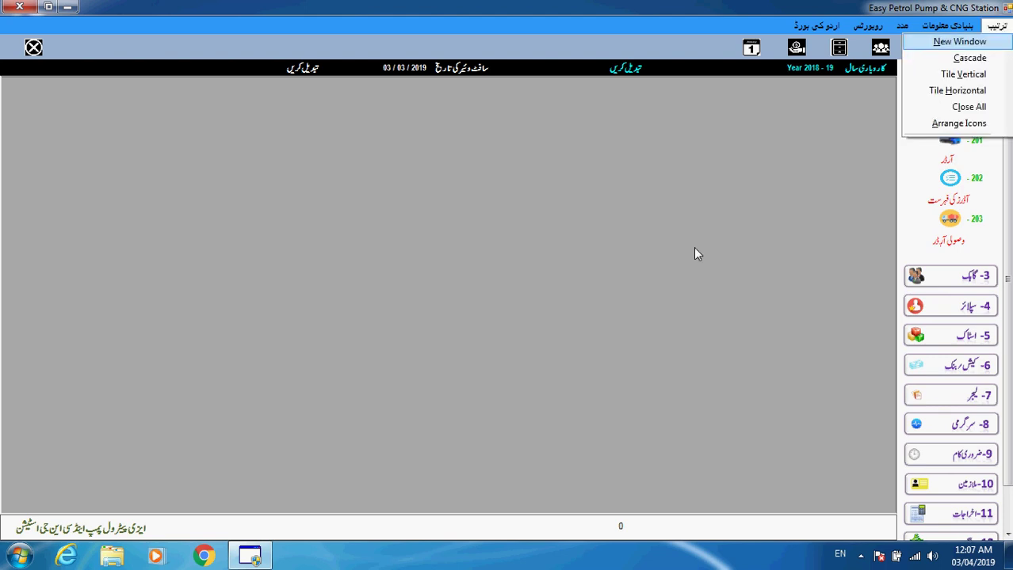
pyautogui.press('Return')
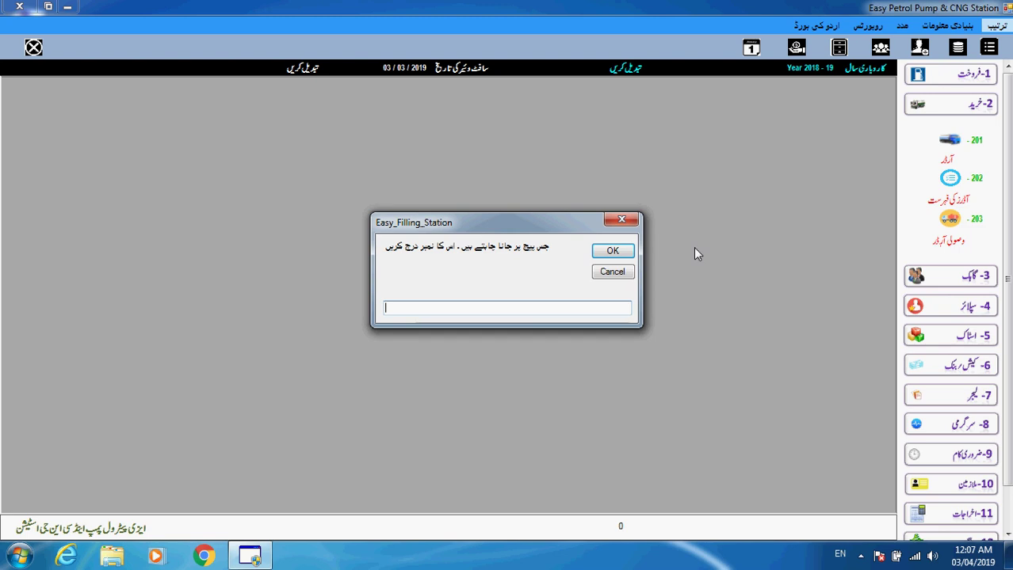
pyautogui.write('201')
pyautogui.press('Return')
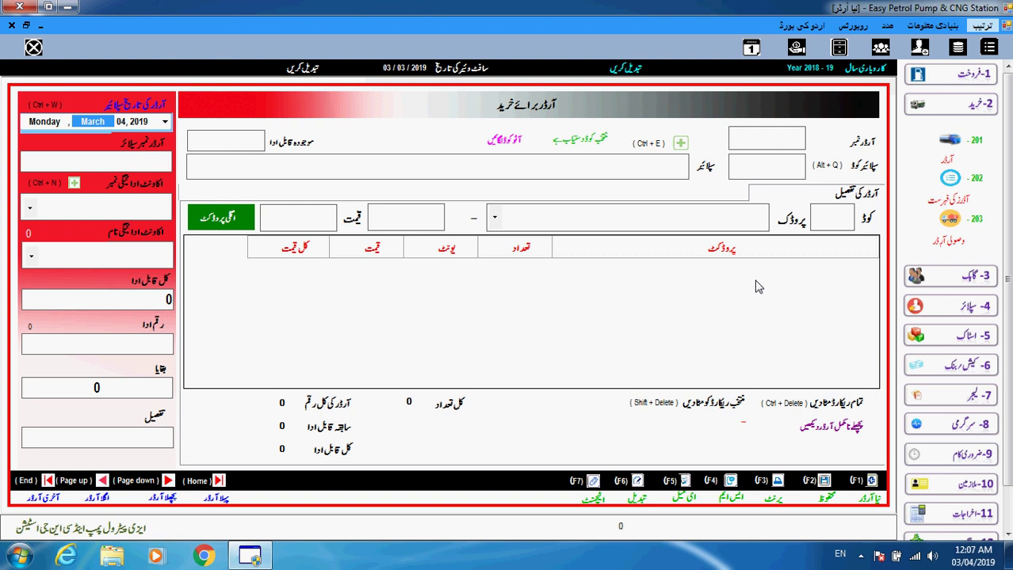
# Load the incomplete order dated 04/03/2019 from the incomplete orders list and go to its supplier code.
pyautogui.click(828, 429)
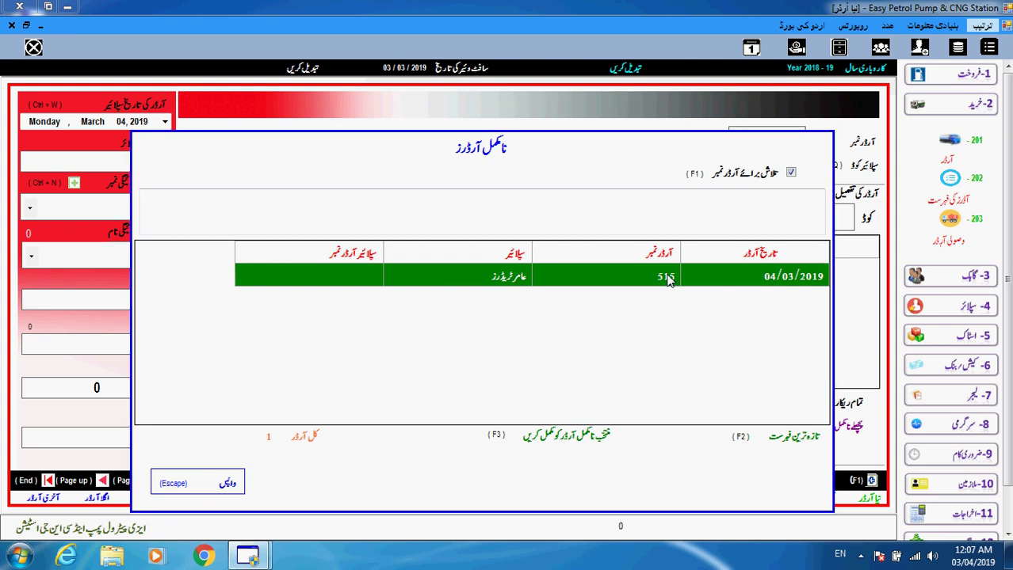
pyautogui.doubleClick(664, 277)
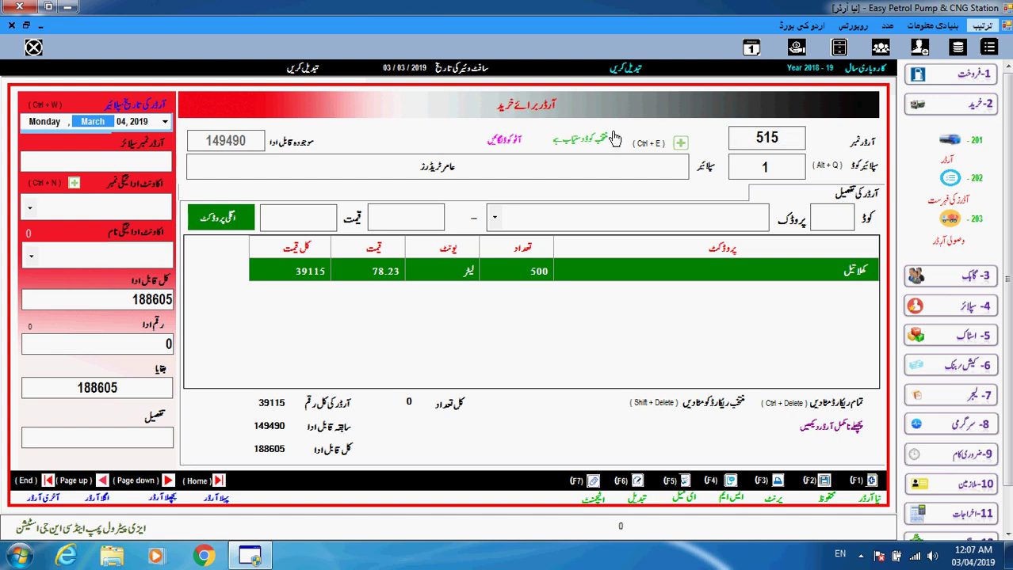
pyautogui.click(755, 136)
pyautogui.click(763, 166)
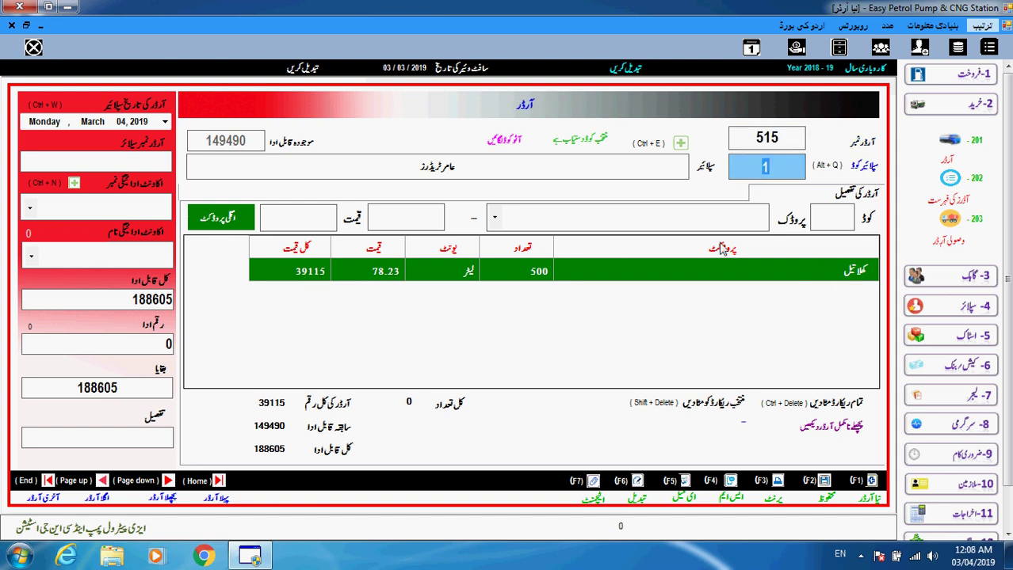
# Add the filter product (فلٹر, code 5) to the order with a quantity of 50 at a price of 100.
pyautogui.click(496, 218)
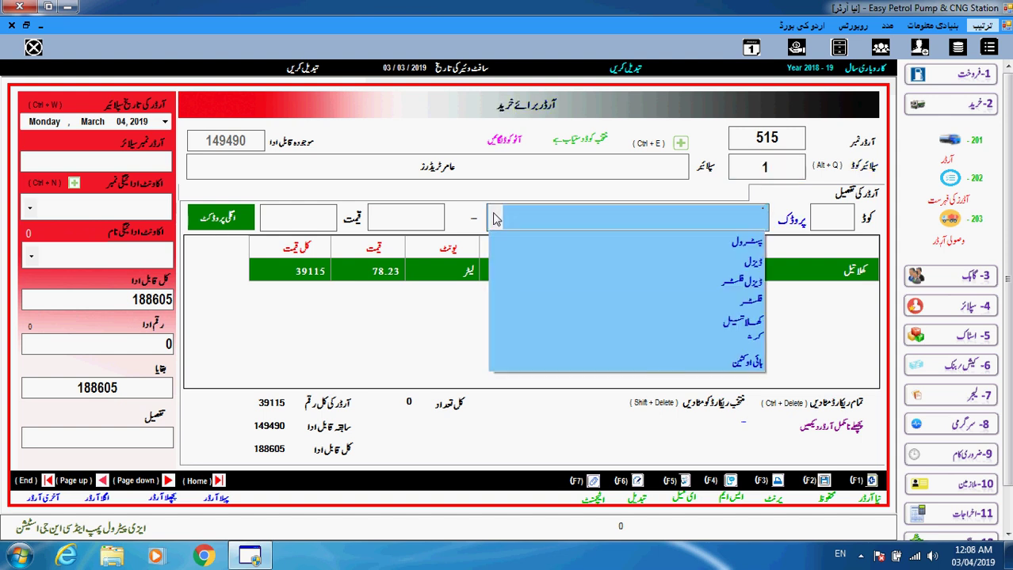
pyautogui.click(518, 298)
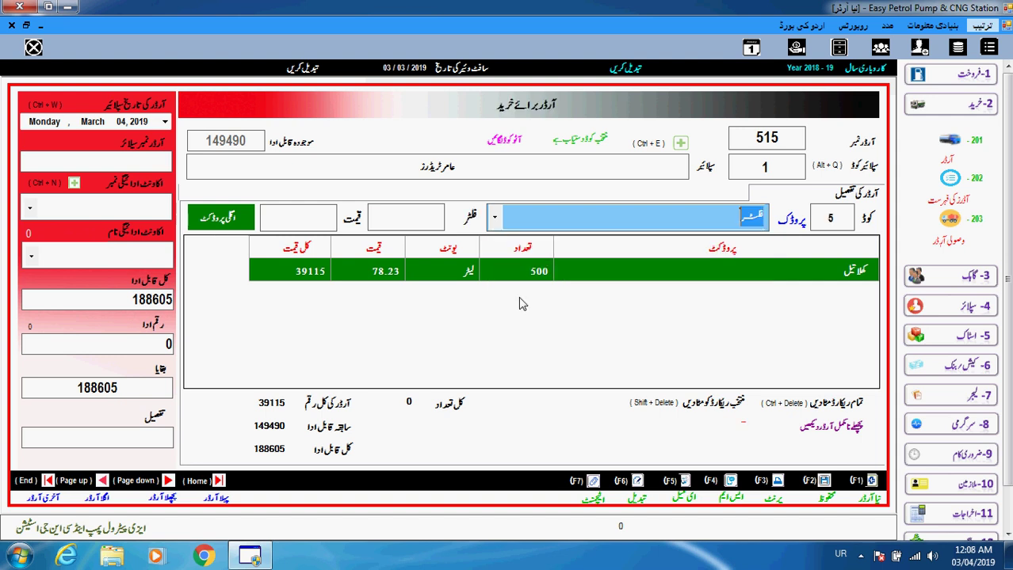
pyautogui.click(411, 217)
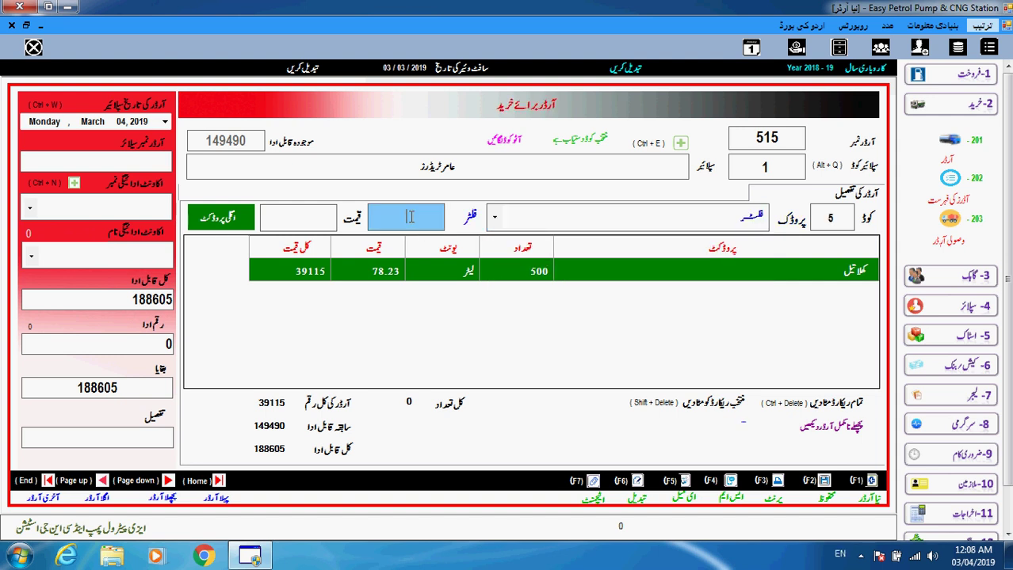
pyautogui.press('Return')
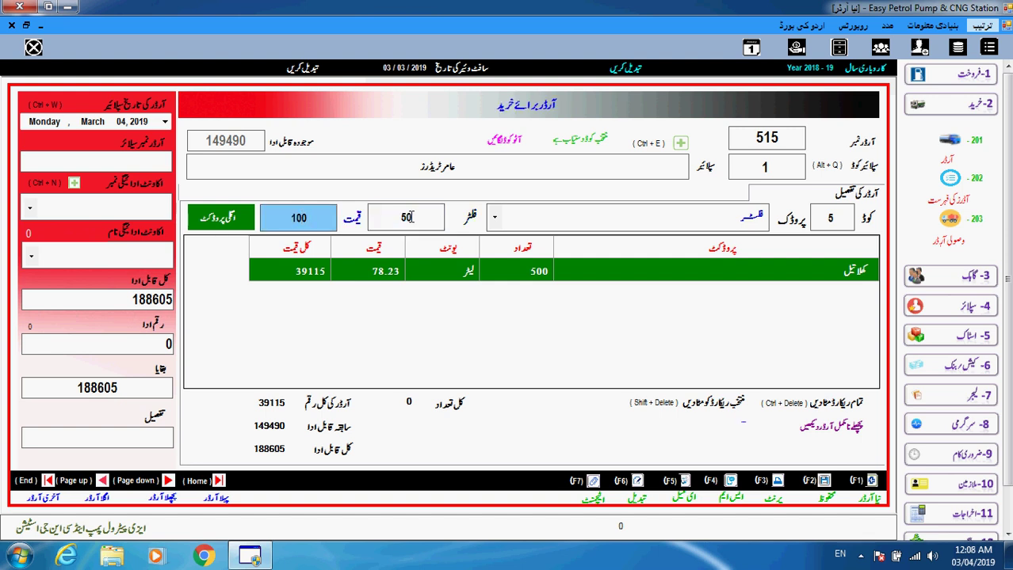
pyautogui.press('Return')
pyautogui.press('Return')
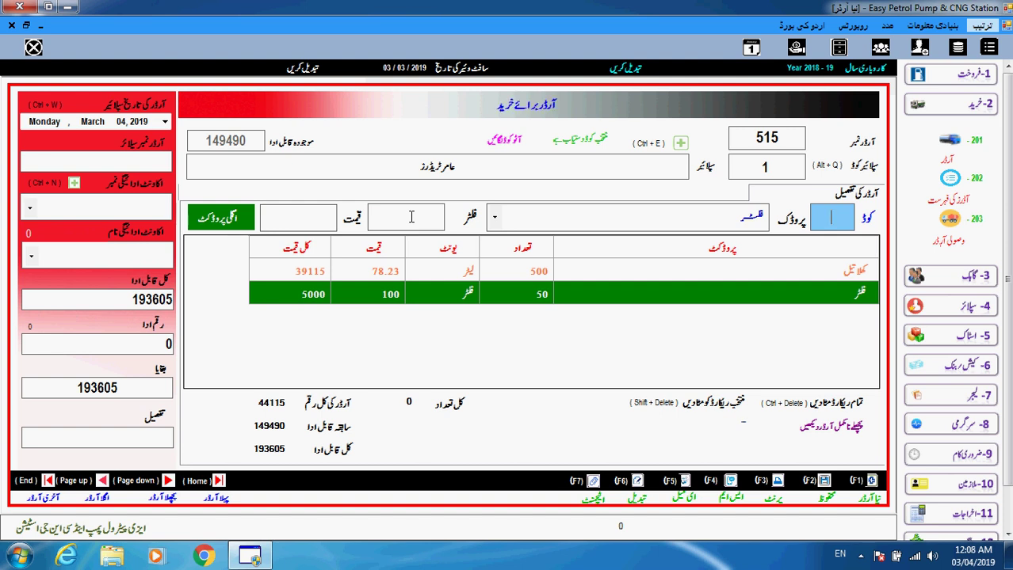
# Enter the supplier's order number and choose the pump cash account (پمپ کیش) for the payment.
pyautogui.hotkey('ctrl', 'w')
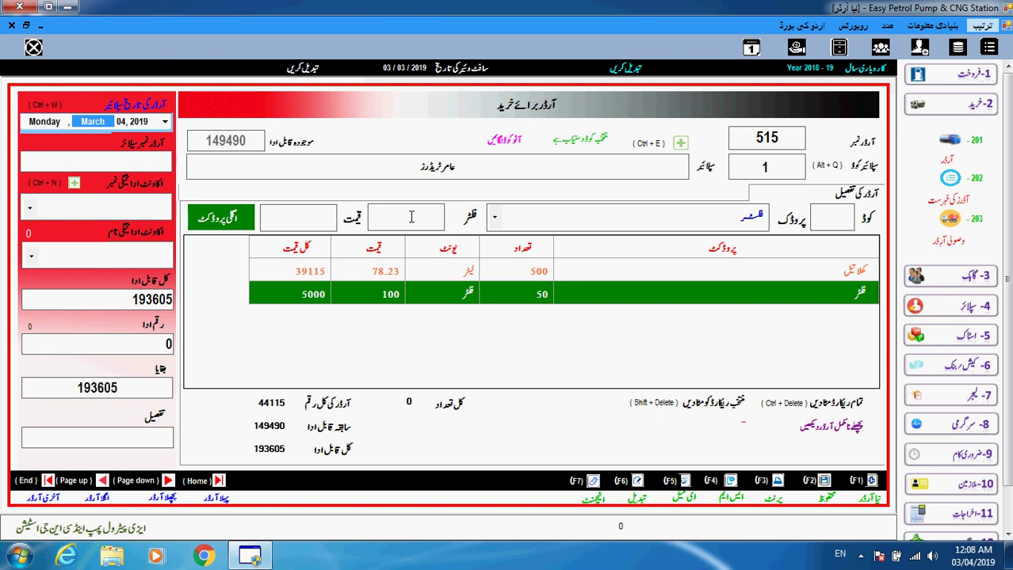
pyautogui.press('Return')
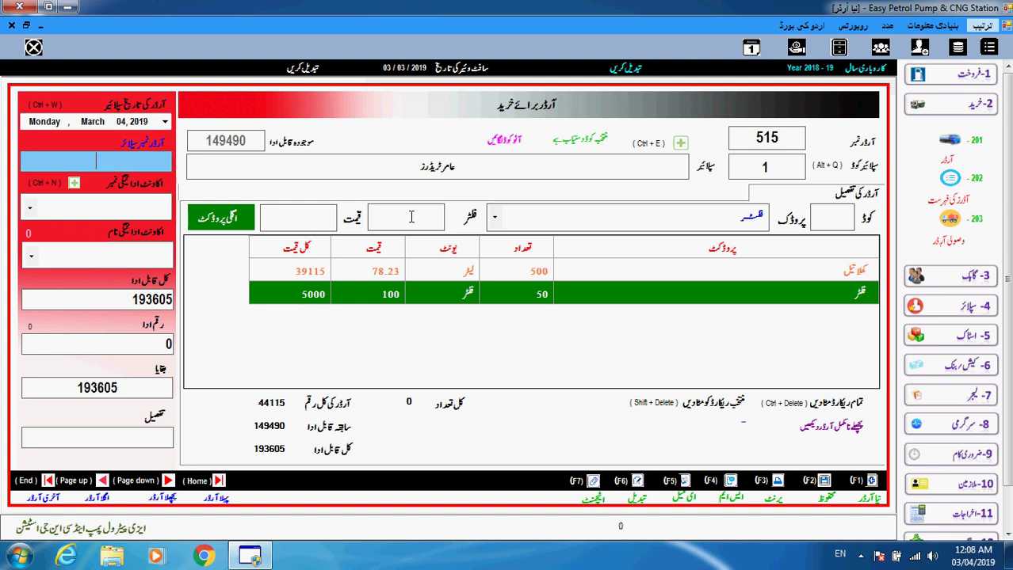
pyautogui.write('221')
pyautogui.press('Return')
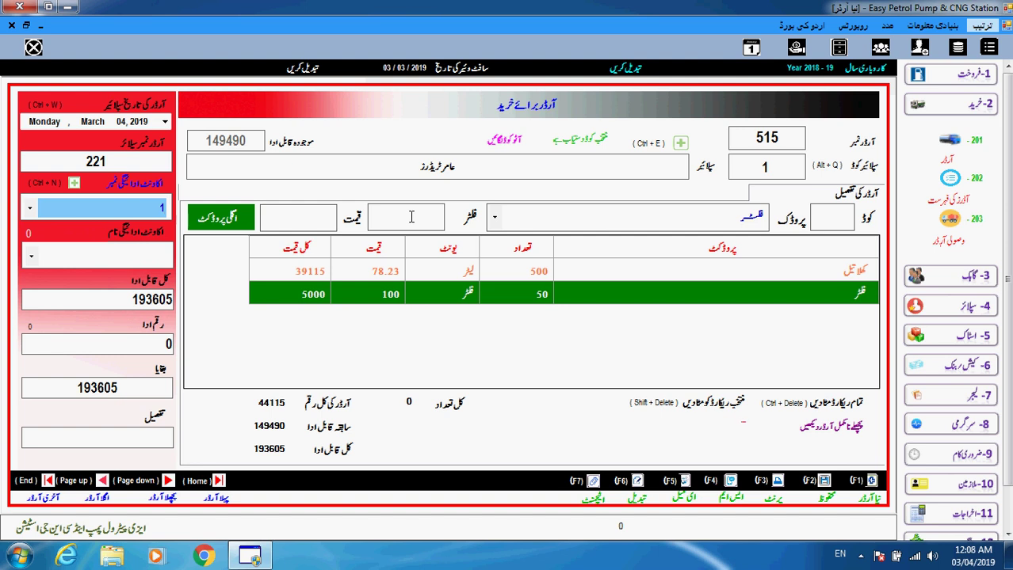
pyautogui.press('Return')
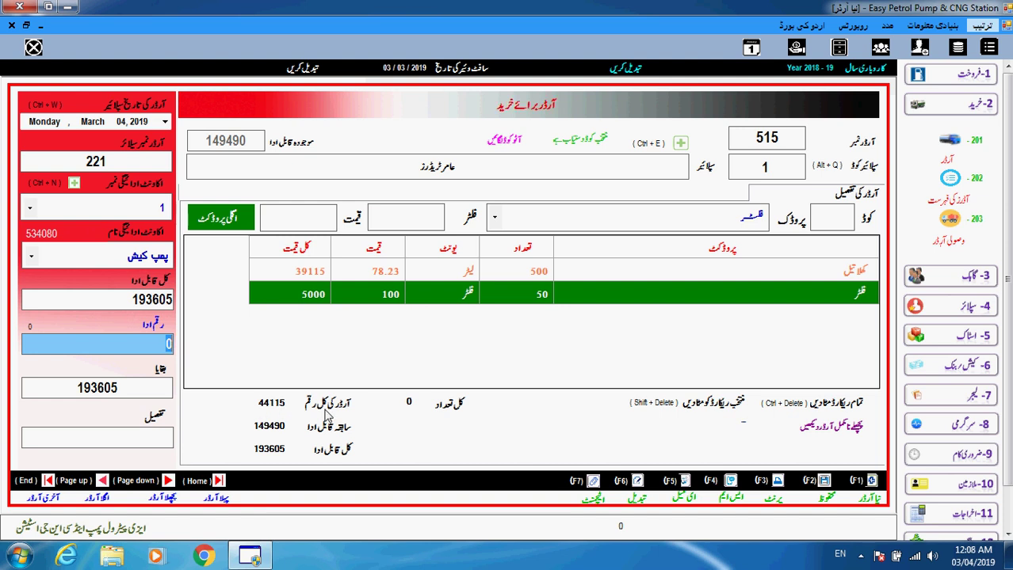
# View the order total, the previous payable and the total payable enlarged and written out in words.
pyautogui.click(270, 405)
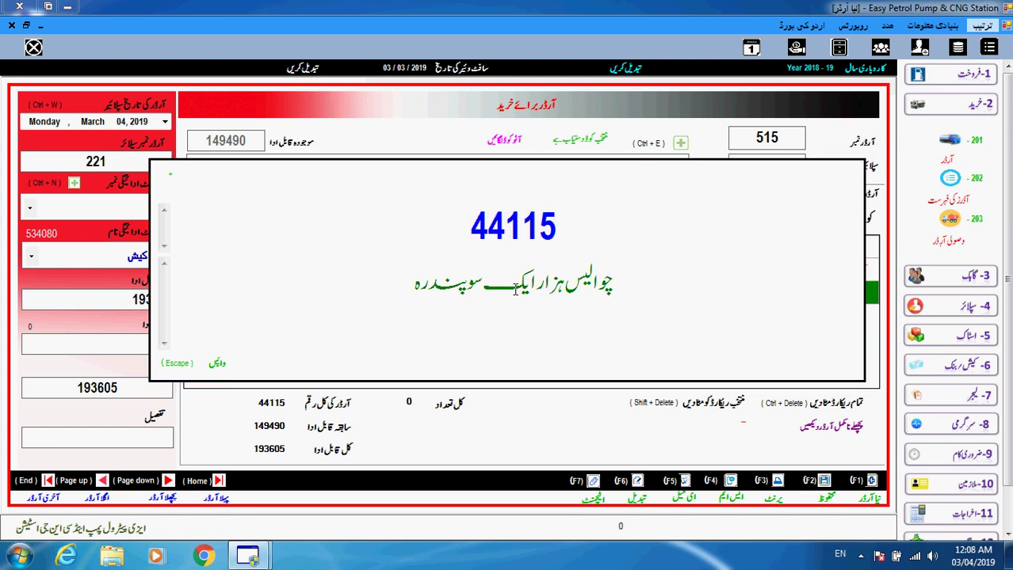
pyautogui.press('Escape')
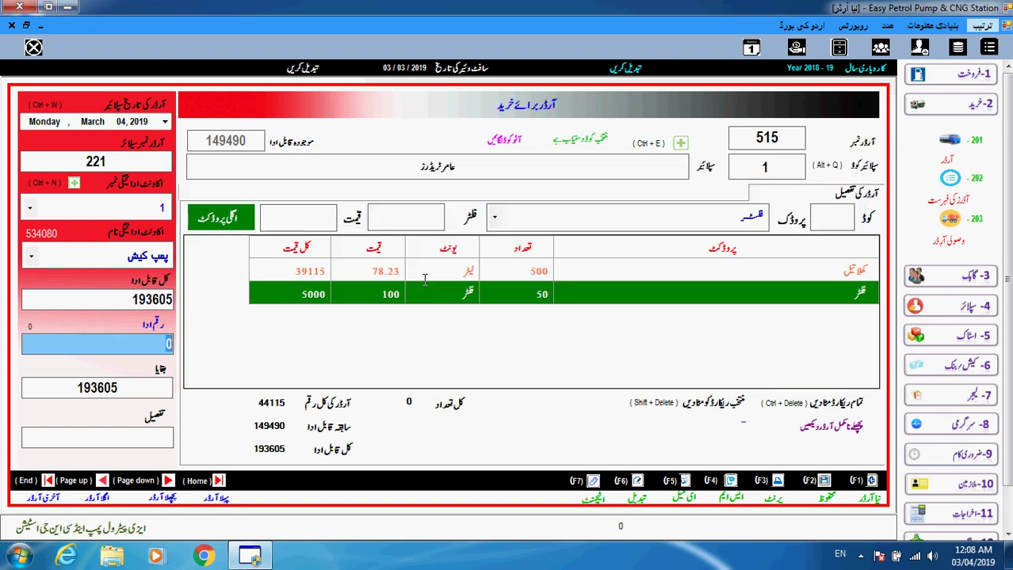
pyautogui.click(271, 426)
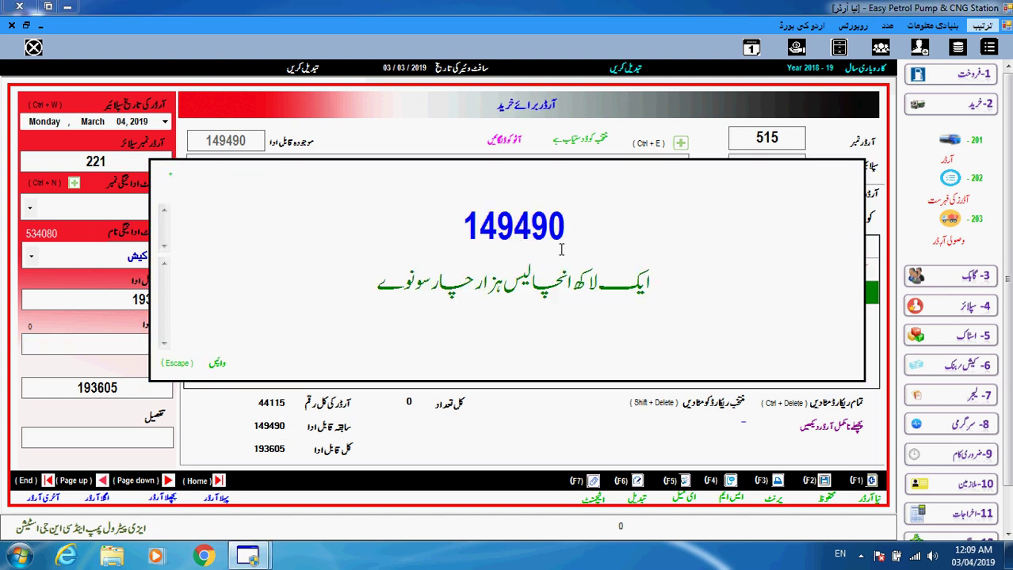
pyautogui.press('Escape')
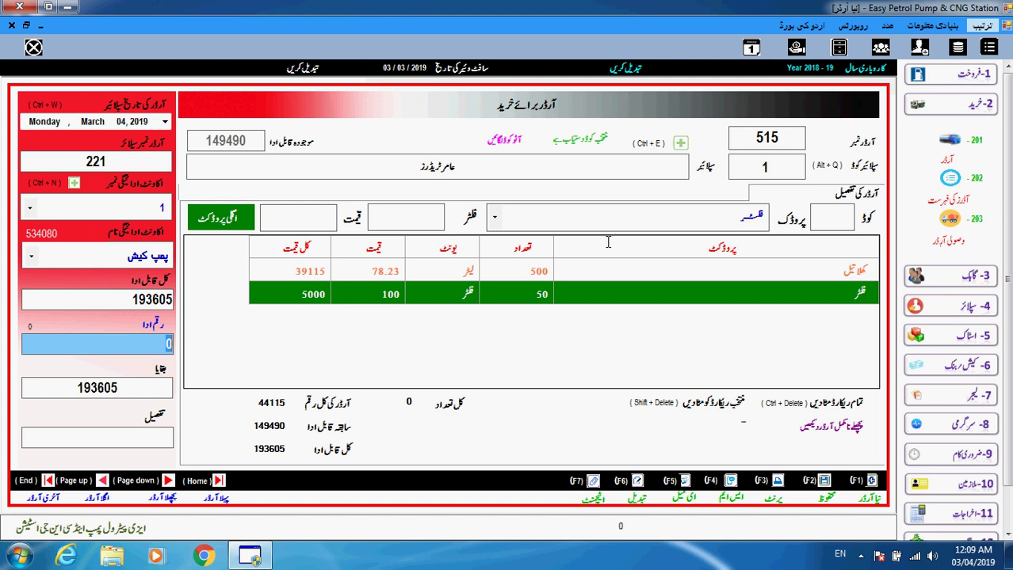
pyautogui.click(268, 449)
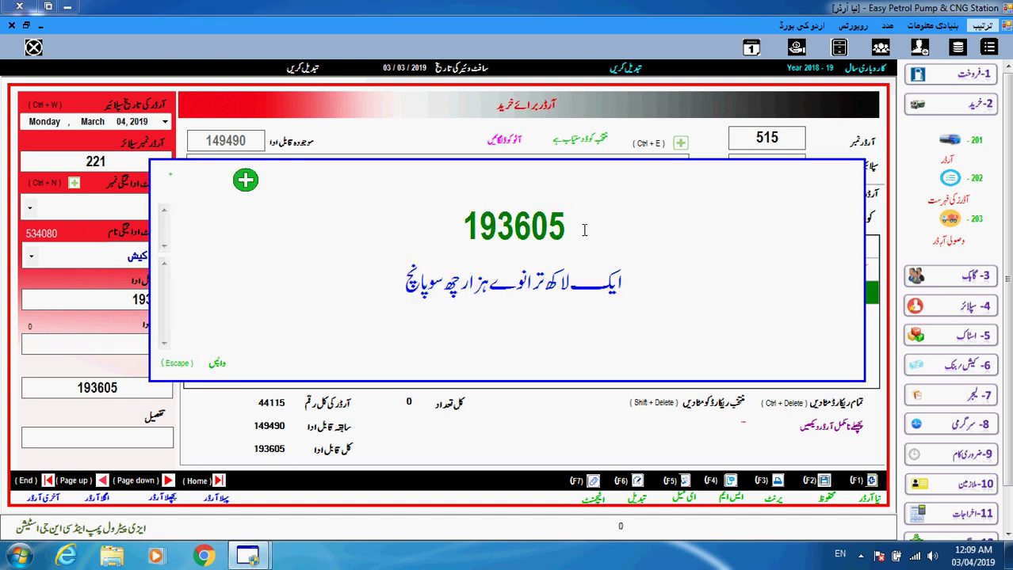
pyautogui.press('Escape')
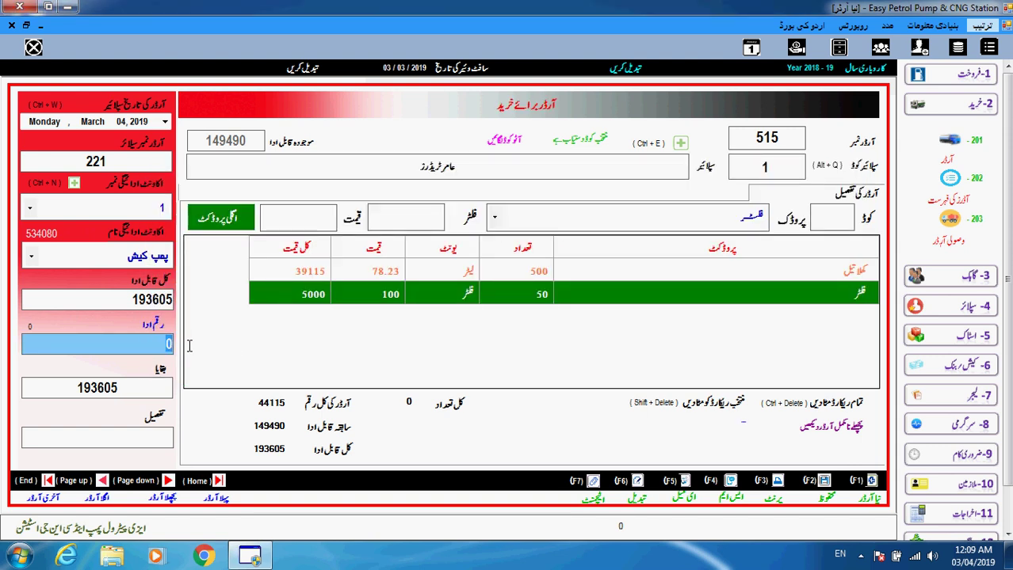
# Set the paid amount to 93605, leave the details as they are, and try to save the order.
pyautogui.write('93')
pyautogui.write('605')
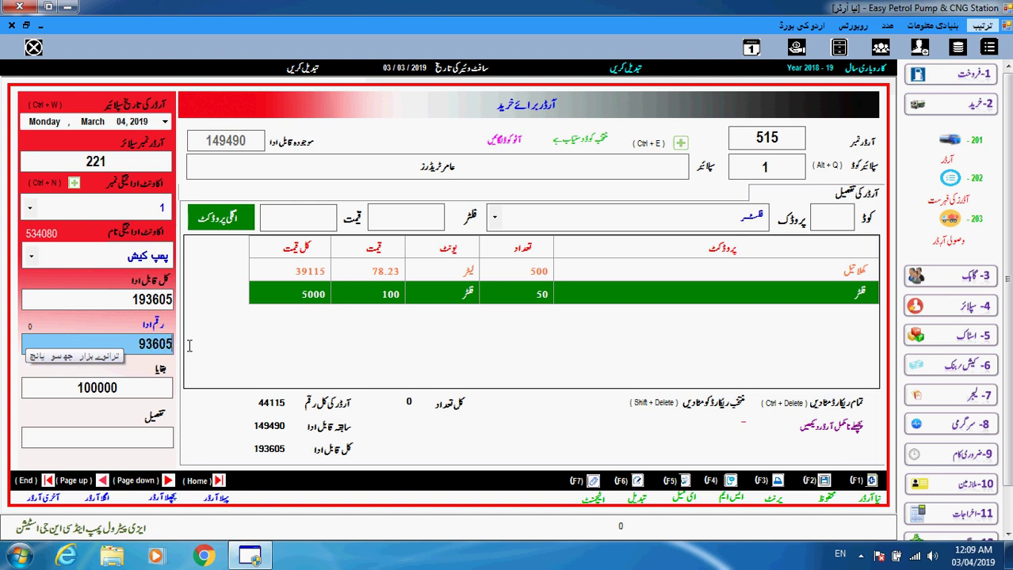
pyautogui.press('Return')
pyautogui.press('Return')
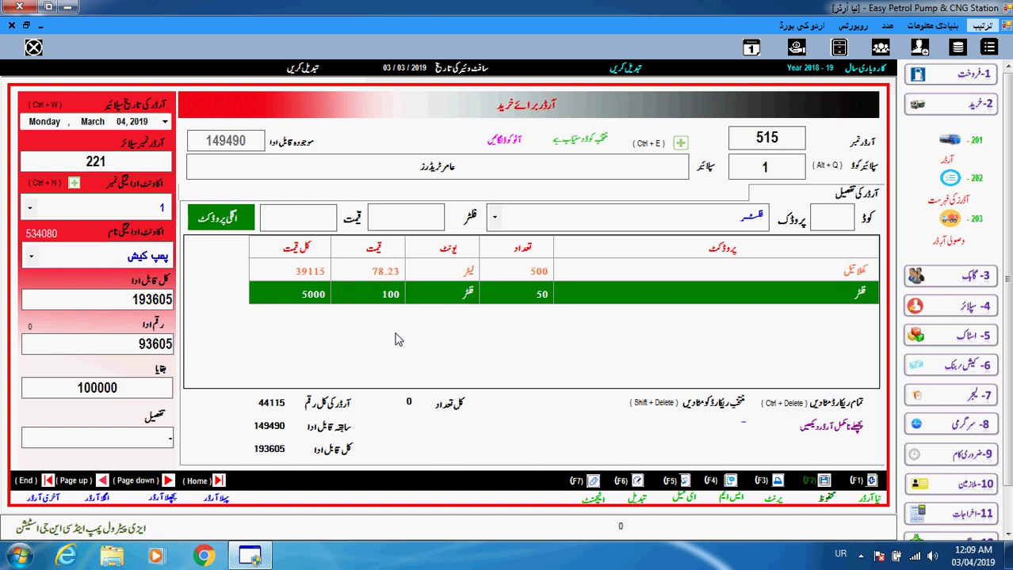
pyautogui.press('F2')
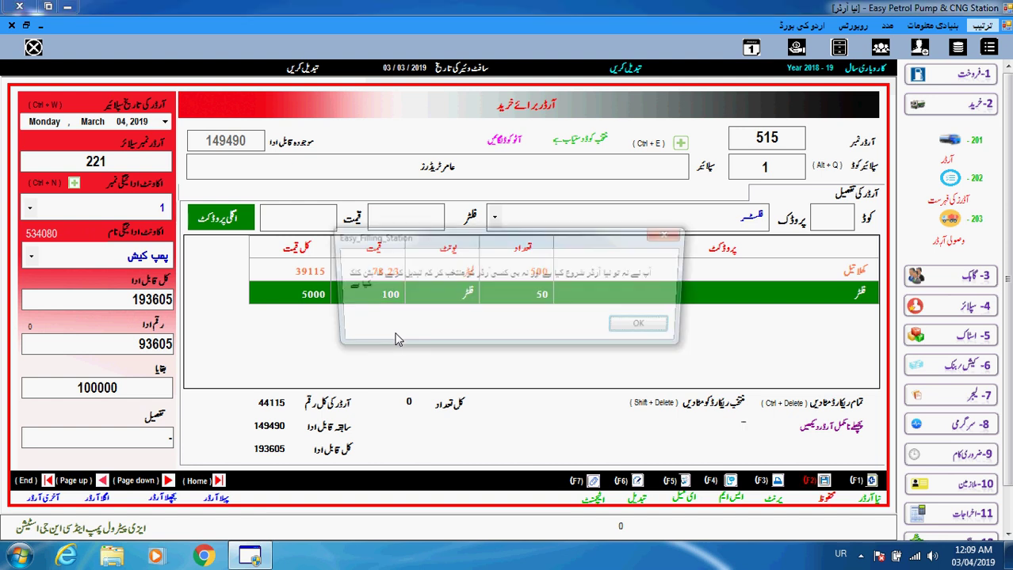
pyautogui.click(645, 328)
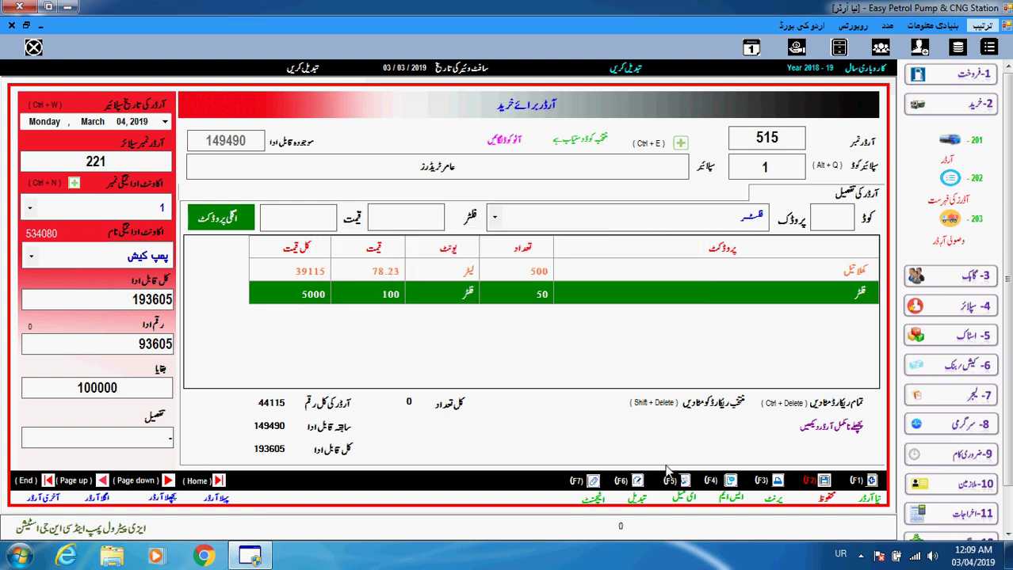
# Save the purchase order with its payment, acknowledge the save, and check the list of previous incomplete orders before returning to the order form.
pyautogui.click(826, 493)
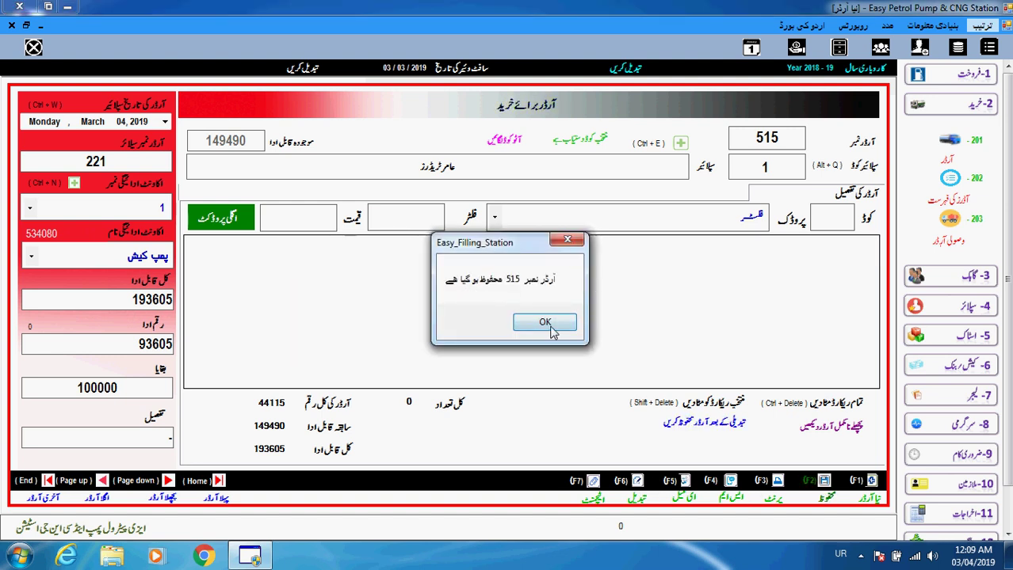
pyautogui.click(559, 326)
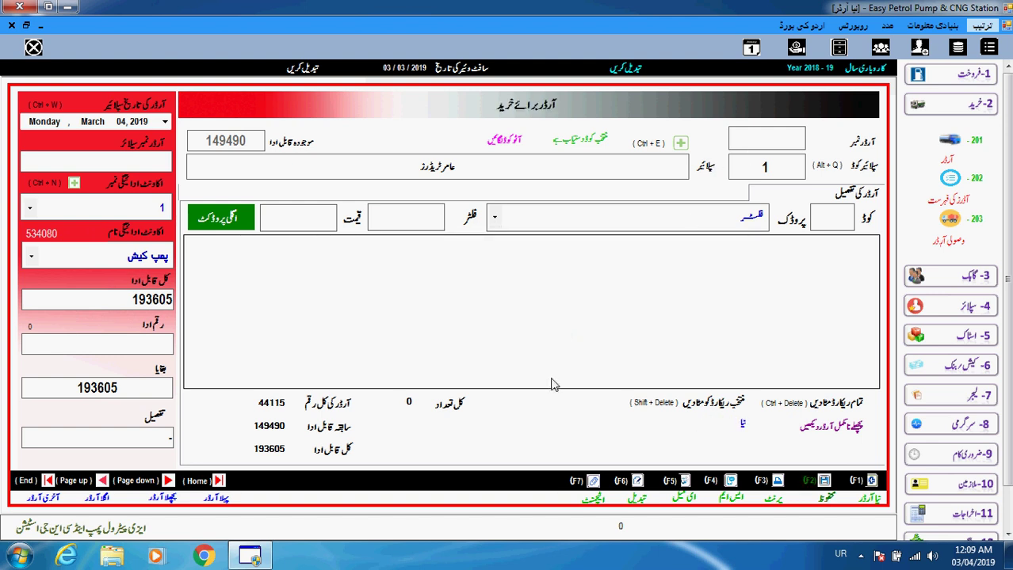
pyautogui.click(812, 428)
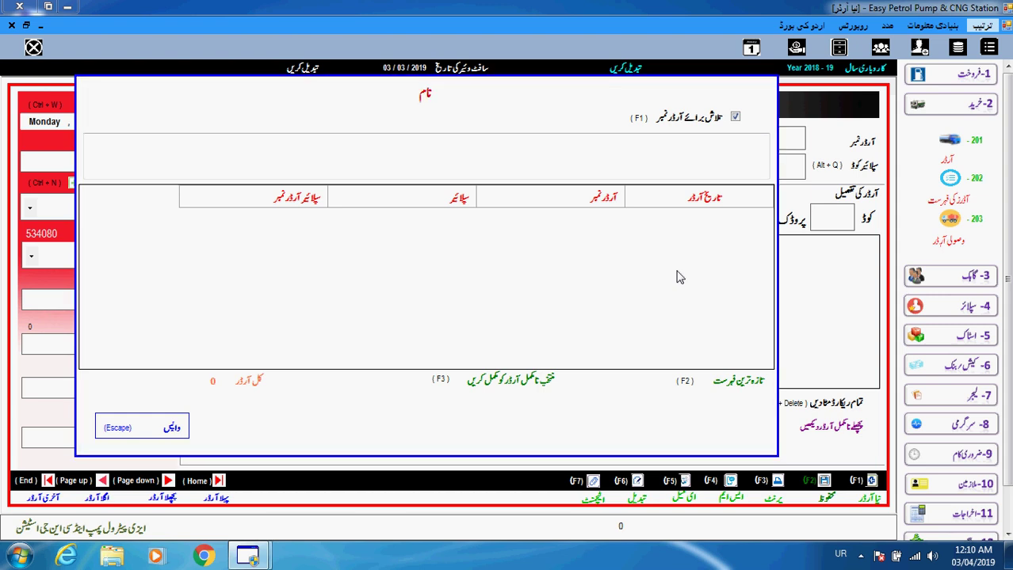
pyautogui.press('Escape')
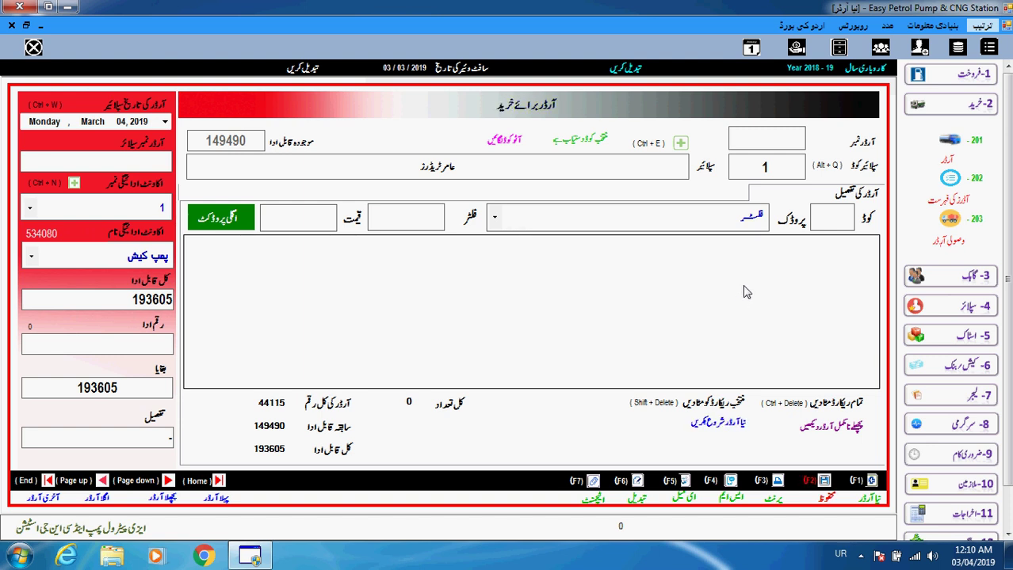
# Enter the saved purchase order's number in the empty order form to look the order up.
pyautogui.click(764, 143)
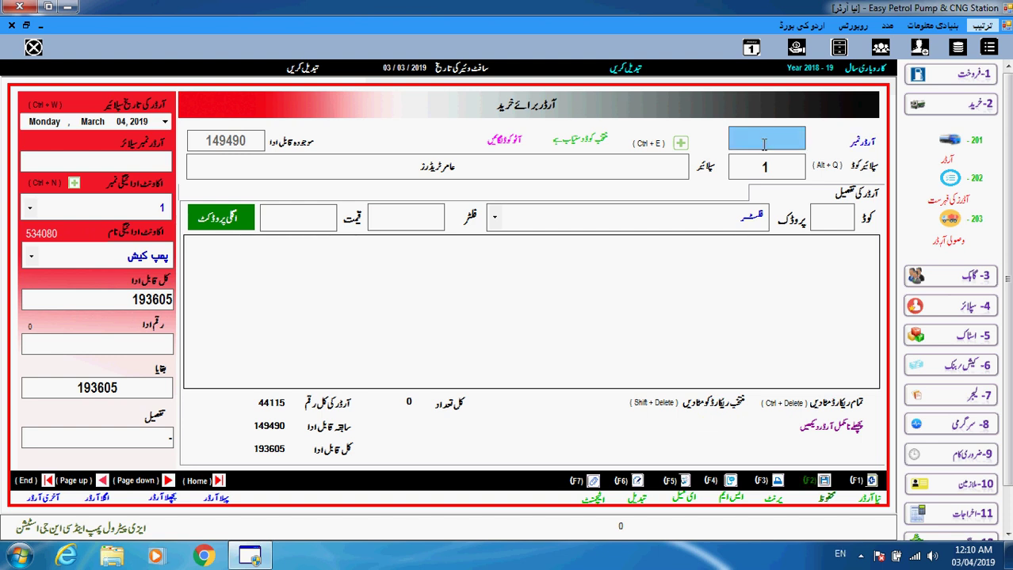
pyautogui.write('515')
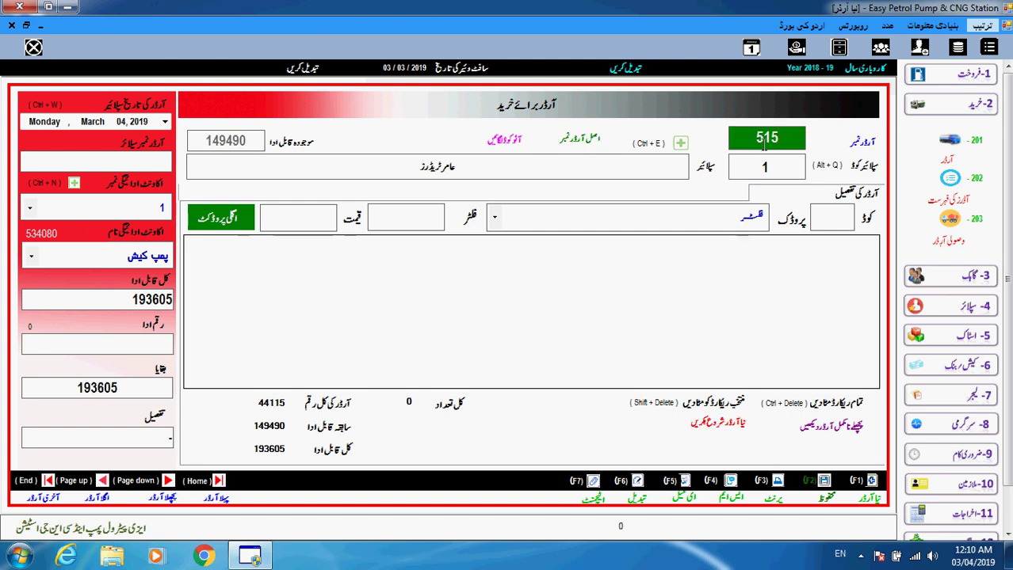